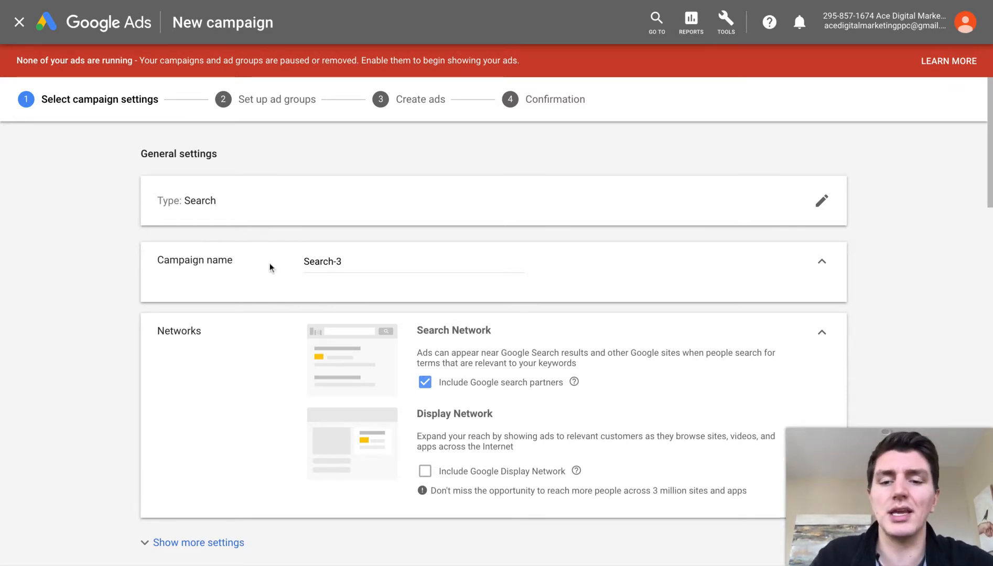
- Keep search partners included and the Google Display Network excluded after briefly toggling it on
{"action": "scroll", "coordinate": [341, 251], "scroll_direction": "down", "scroll_amount": 1}
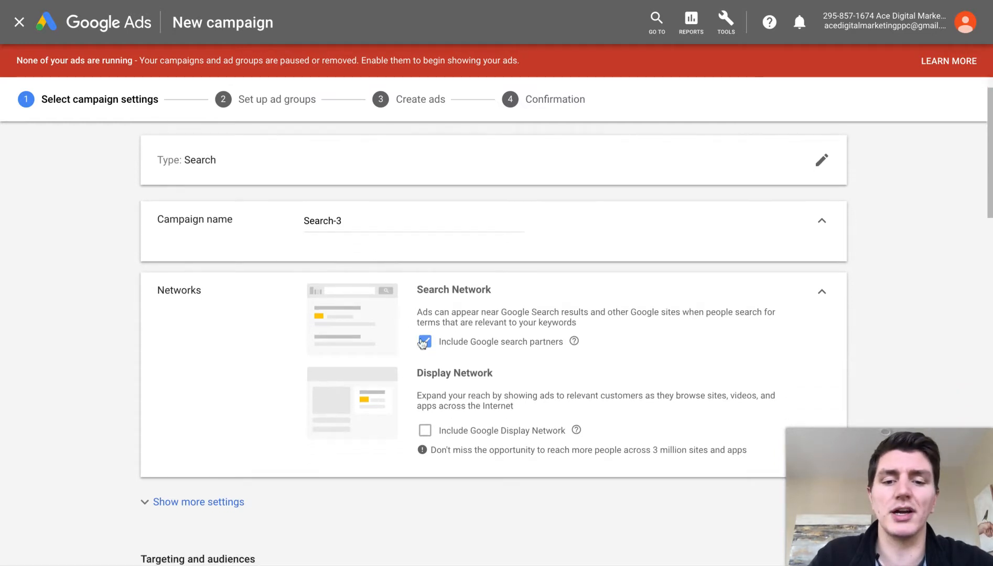
{"action": "scroll", "coordinate": [422, 294], "scroll_direction": "up", "scroll_amount": 1}
{"action": "scroll", "coordinate": [422, 317], "scroll_direction": "down", "scroll_amount": 3}
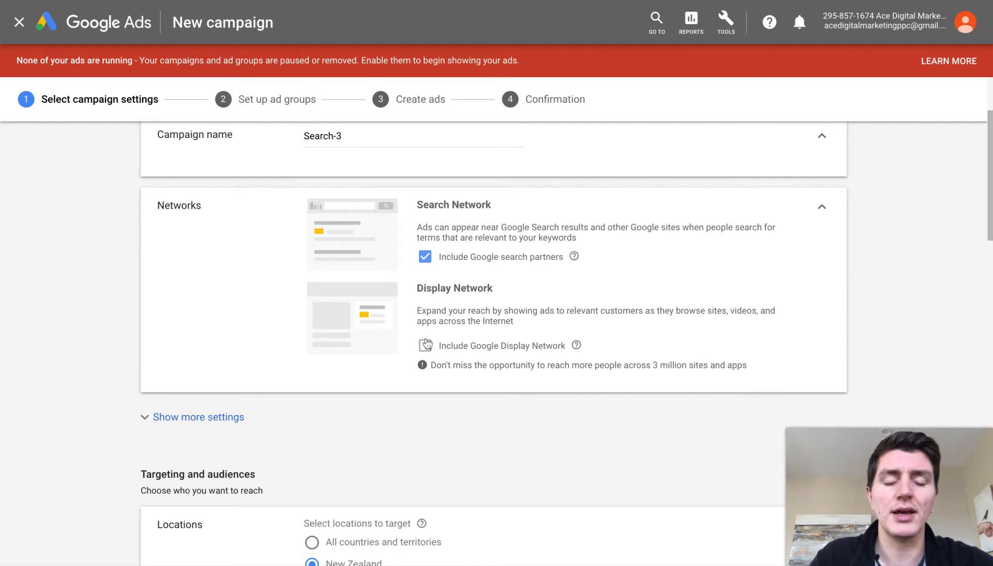
{"action": "left_click", "coordinate": [423, 344]}
{"action": "left_click", "coordinate": [423, 344]}
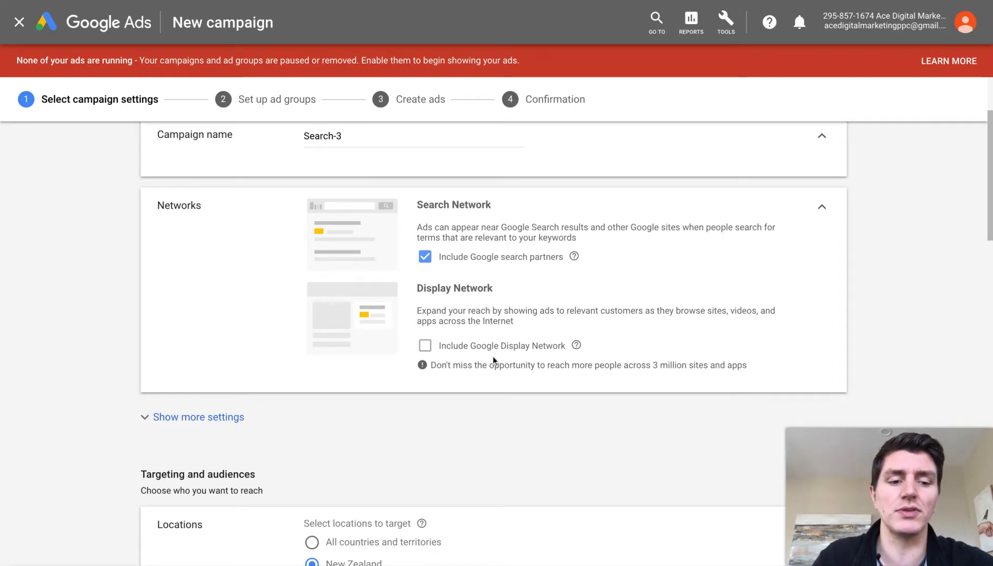
- Enter an average daily budget of NZ$5
{"action": "scroll", "coordinate": [493, 356], "scroll_direction": "down", "scroll_amount": 3}
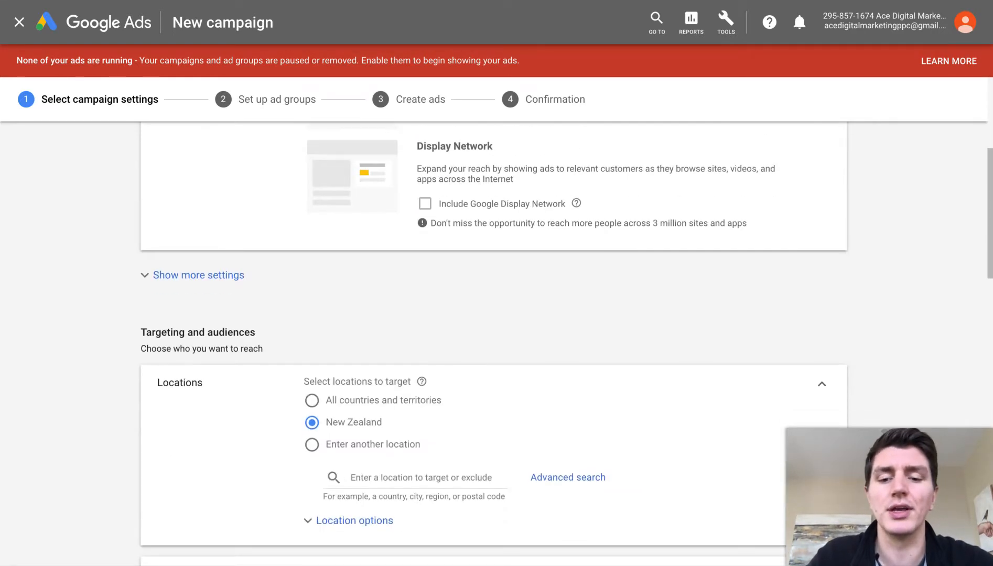
{"action": "scroll", "coordinate": [362, 412], "scroll_direction": "down", "scroll_amount": 10}
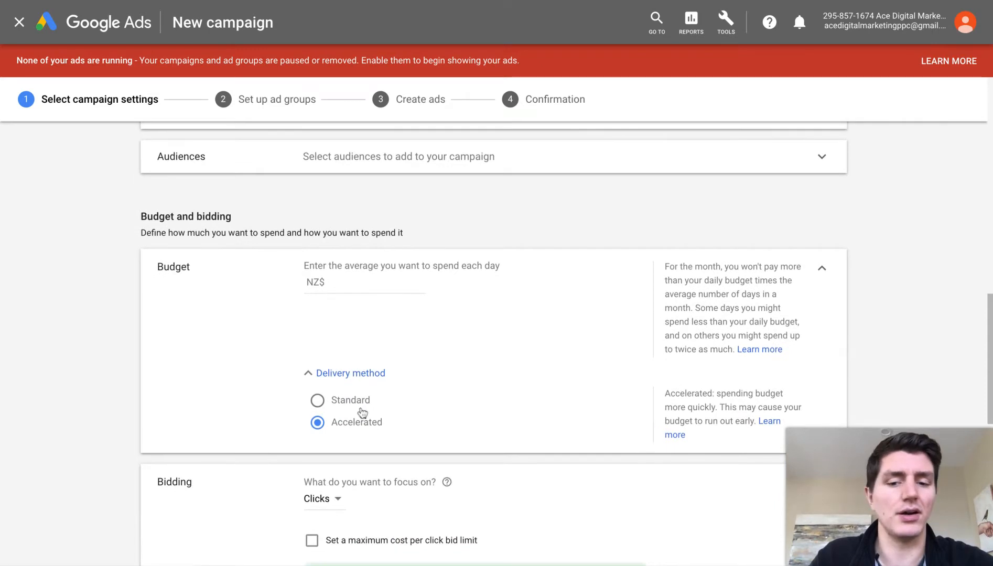
{"action": "left_click", "coordinate": [357, 285]}
{"action": "type", "text": "5"}
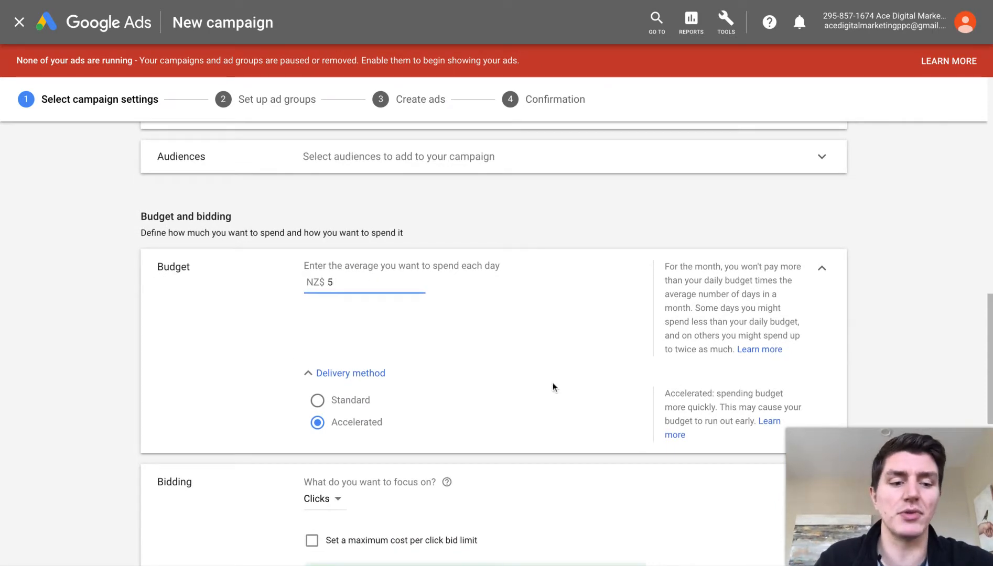
{"action": "scroll", "coordinate": [568, 391], "scroll_direction": "down", "scroll_amount": 2}
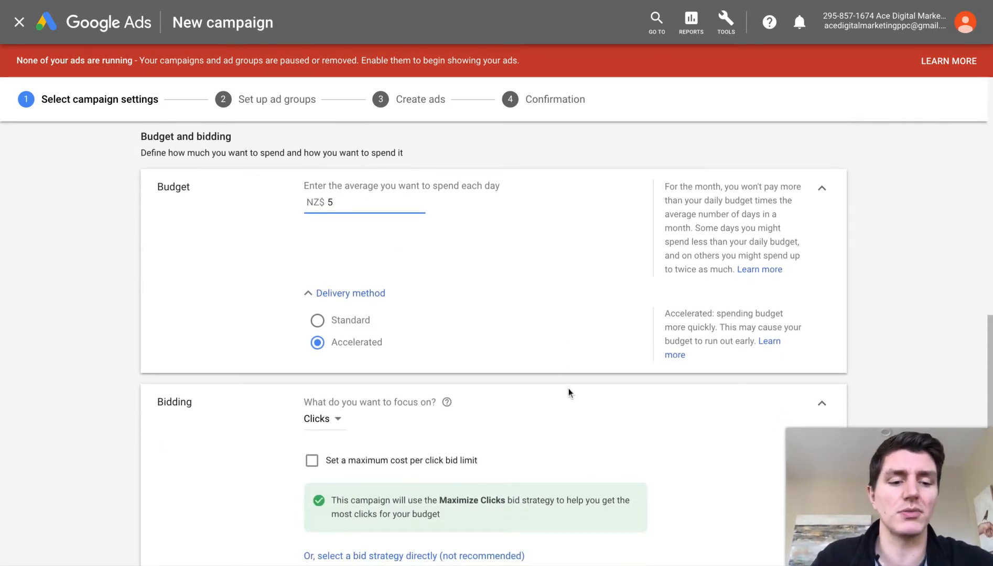
{"action": "scroll", "coordinate": [562, 340], "scroll_direction": "down", "scroll_amount": 5}
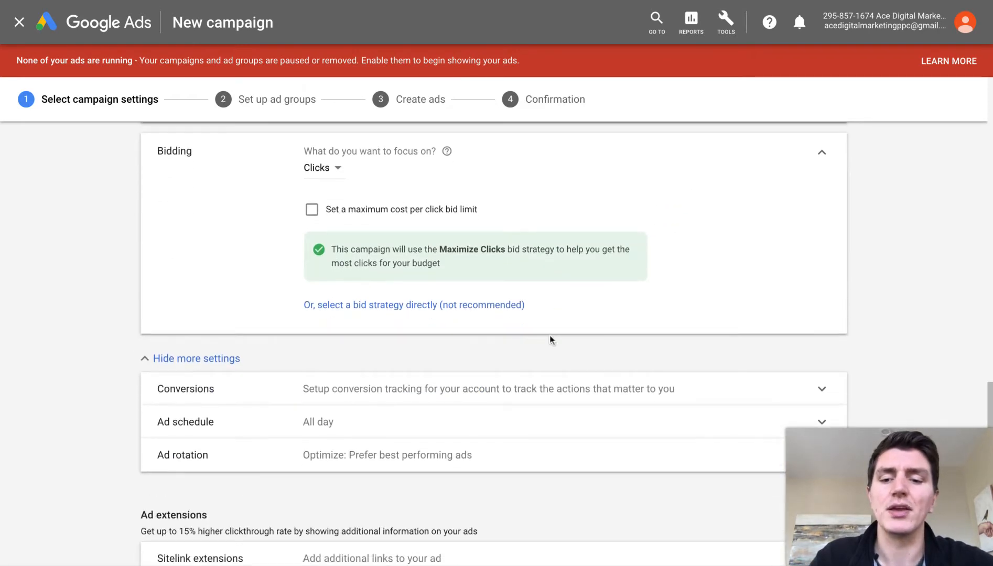
{"action": "scroll", "coordinate": [471, 336], "scroll_direction": "down", "scroll_amount": 1}
- Collapse and then re-expand the additional campaign settings
{"action": "left_click", "coordinate": [153, 289]}
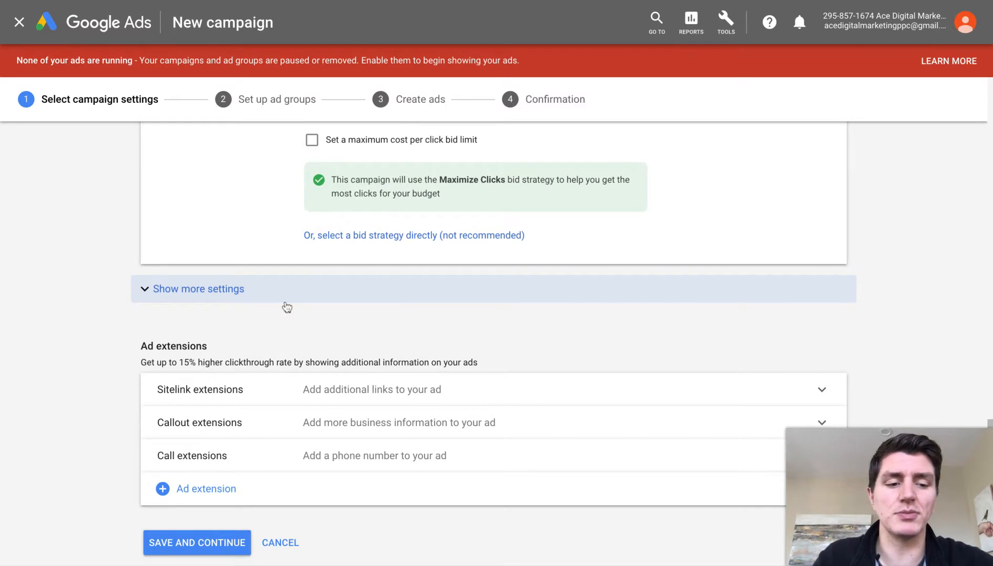
{"action": "scroll", "coordinate": [200, 213], "scroll_direction": "up", "scroll_amount": 1}
{"action": "scroll", "coordinate": [200, 215], "scroll_direction": "up", "scroll_amount": 3}
{"action": "scroll", "coordinate": [200, 215], "scroll_direction": "down", "scroll_amount": 3}
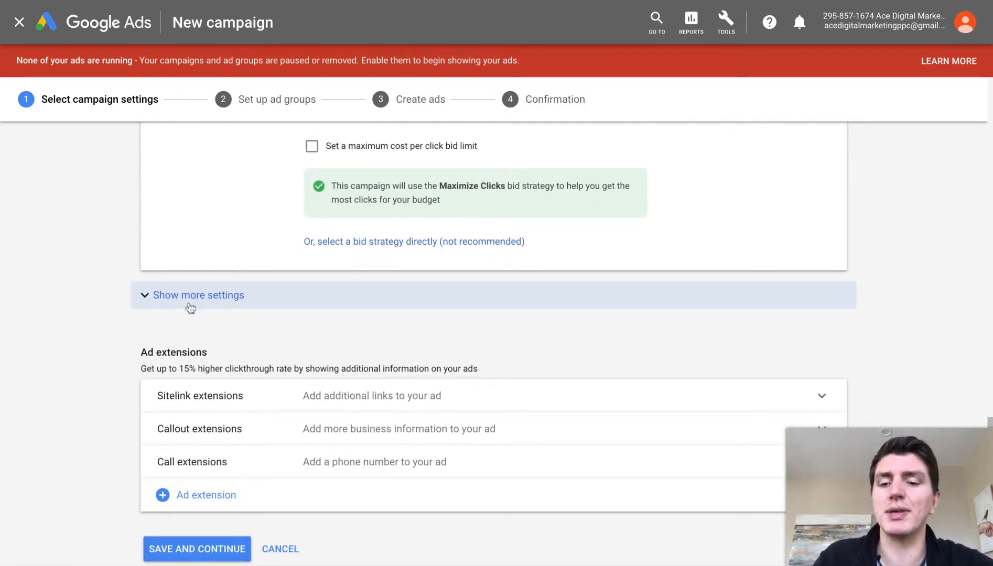
{"action": "scroll", "coordinate": [152, 318], "scroll_direction": "up", "scroll_amount": 20}
{"action": "scroll", "coordinate": [151, 318], "scroll_direction": "down", "scroll_amount": 15}
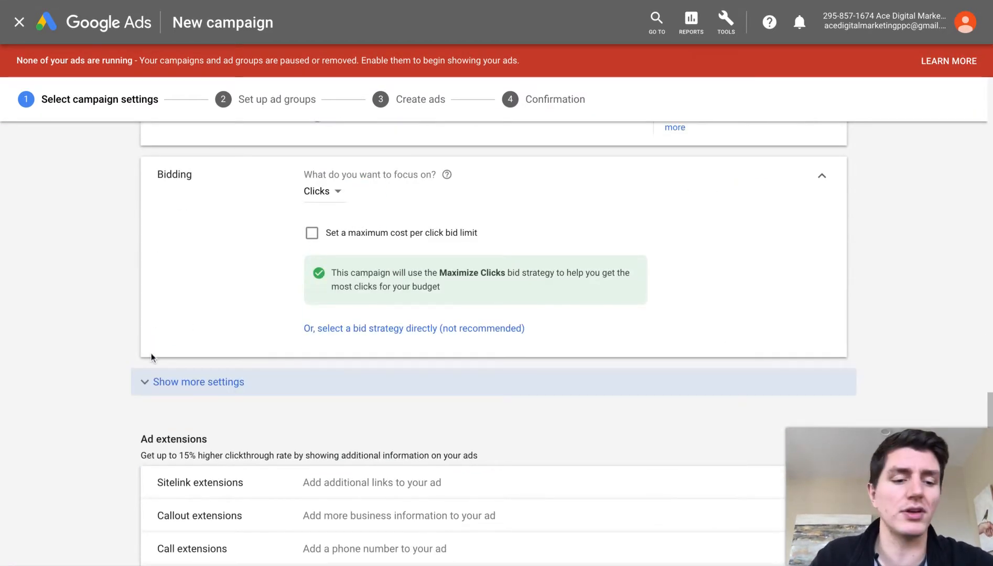
{"action": "scroll", "coordinate": [162, 379], "scroll_direction": "down", "scroll_amount": 2}
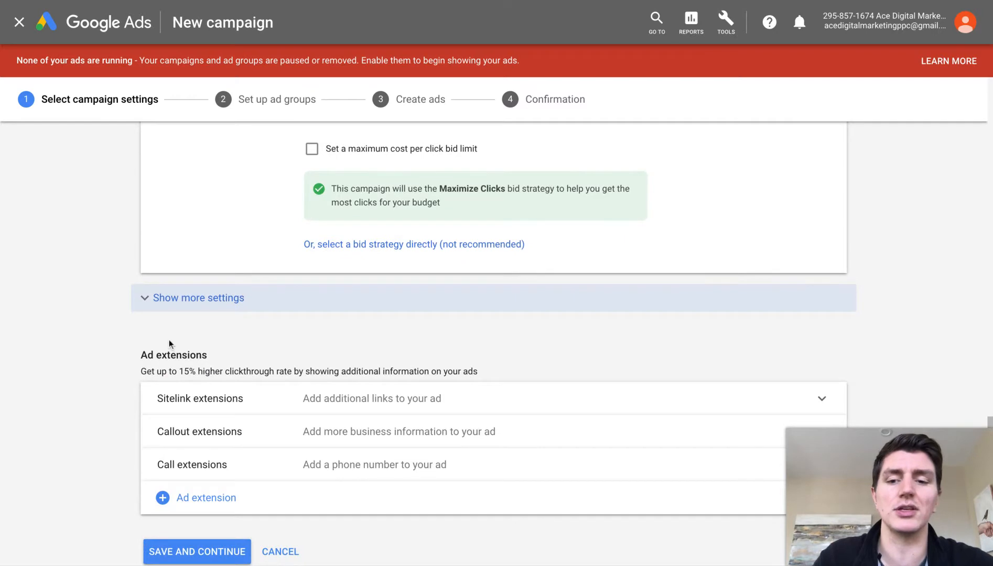
{"action": "left_click", "coordinate": [143, 309]}
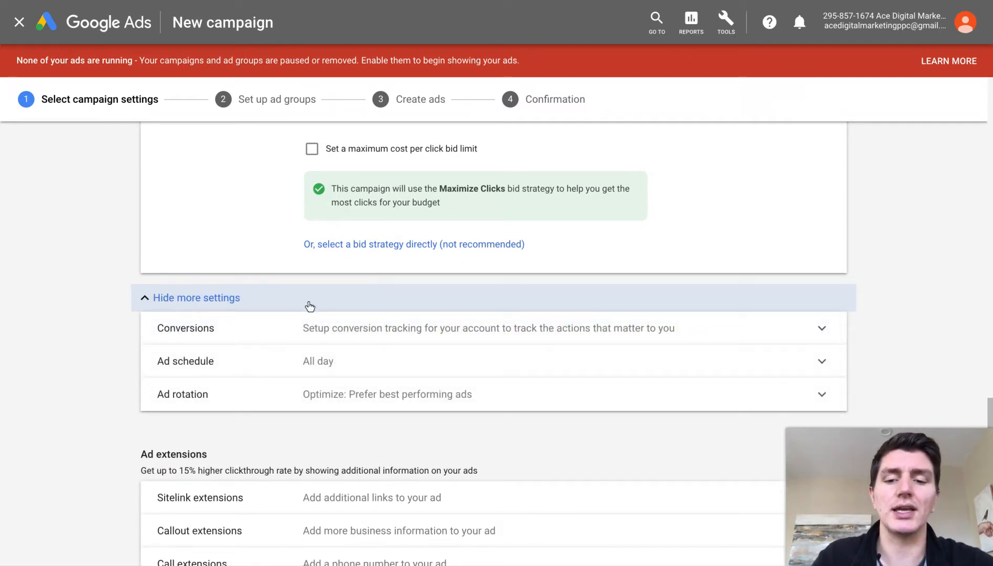
- Check the conversion tracking and ad rotation options, then expand the Ad schedule editor
{"action": "left_click", "coordinate": [396, 333]}
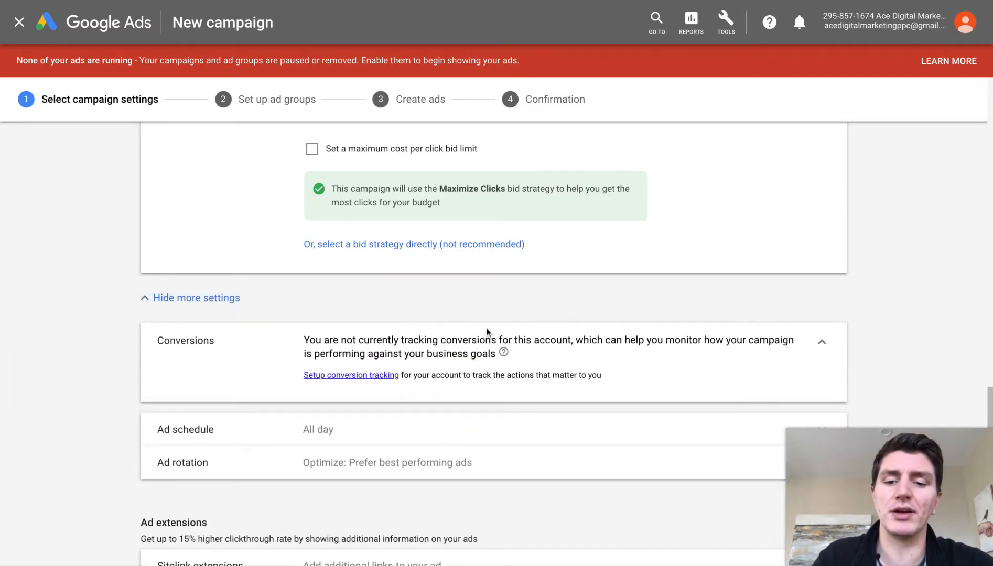
{"action": "left_click", "coordinate": [823, 350]}
{"action": "scroll", "coordinate": [809, 314], "scroll_direction": "down", "scroll_amount": 1}
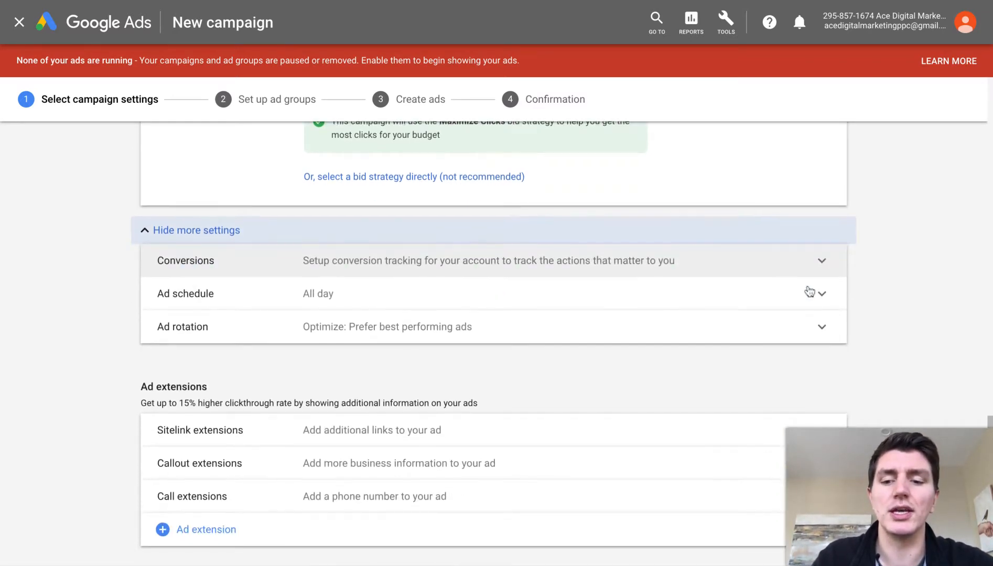
{"action": "left_click", "coordinate": [802, 341]}
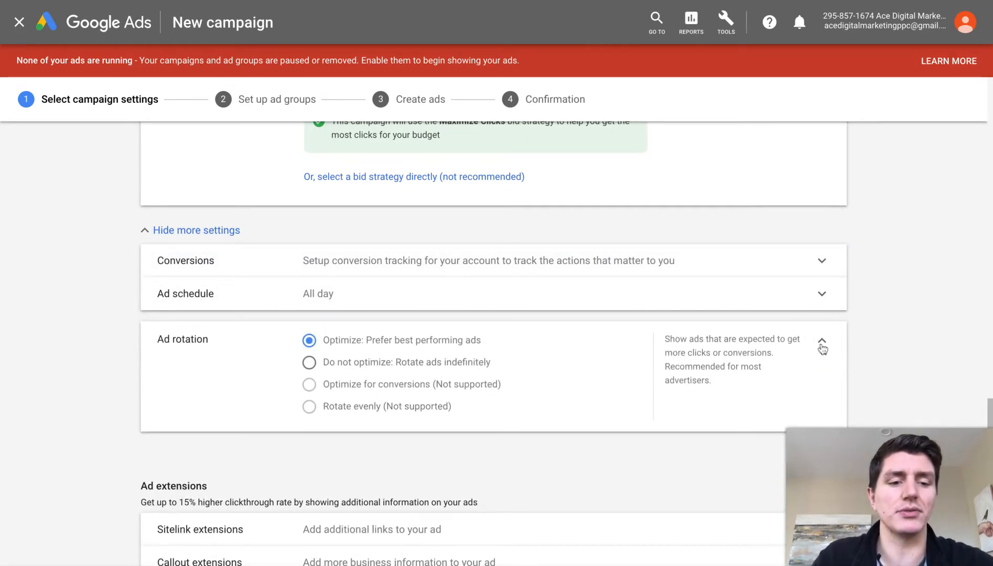
{"action": "left_click", "coordinate": [822, 344]}
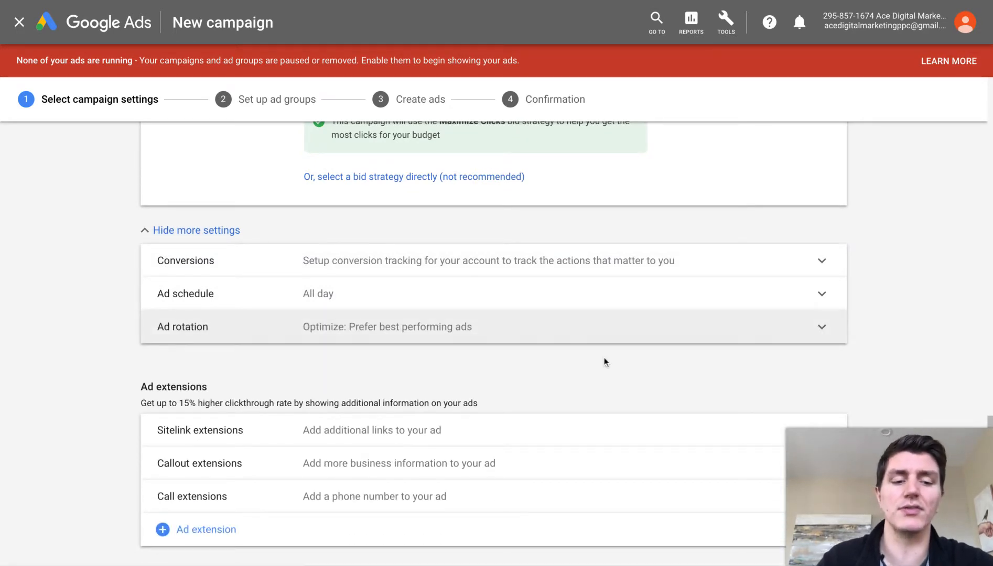
{"action": "left_click", "coordinate": [796, 304]}
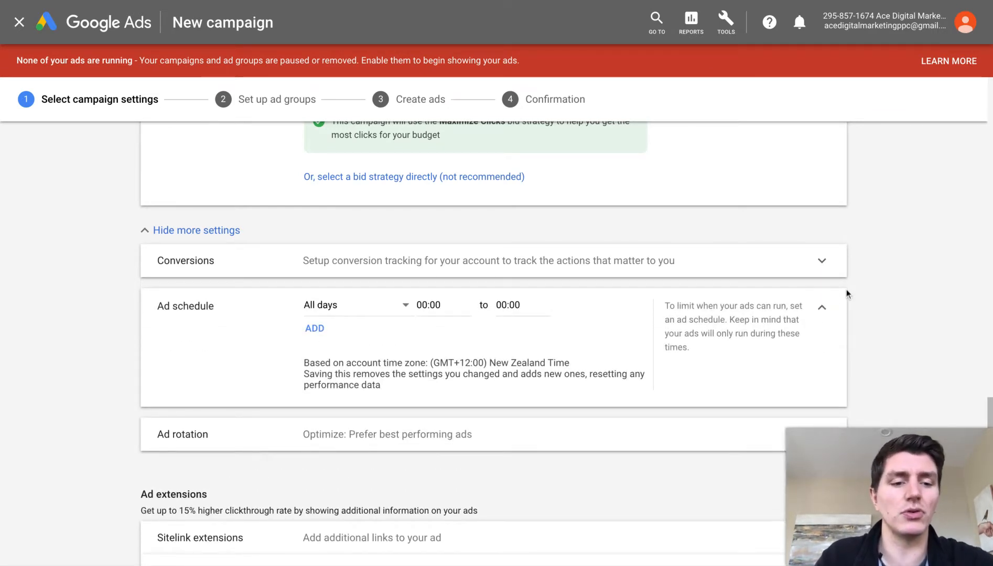
- Collapse the Ad schedule panel, leaving the schedule at All day
{"action": "left_click", "coordinate": [821, 307]}
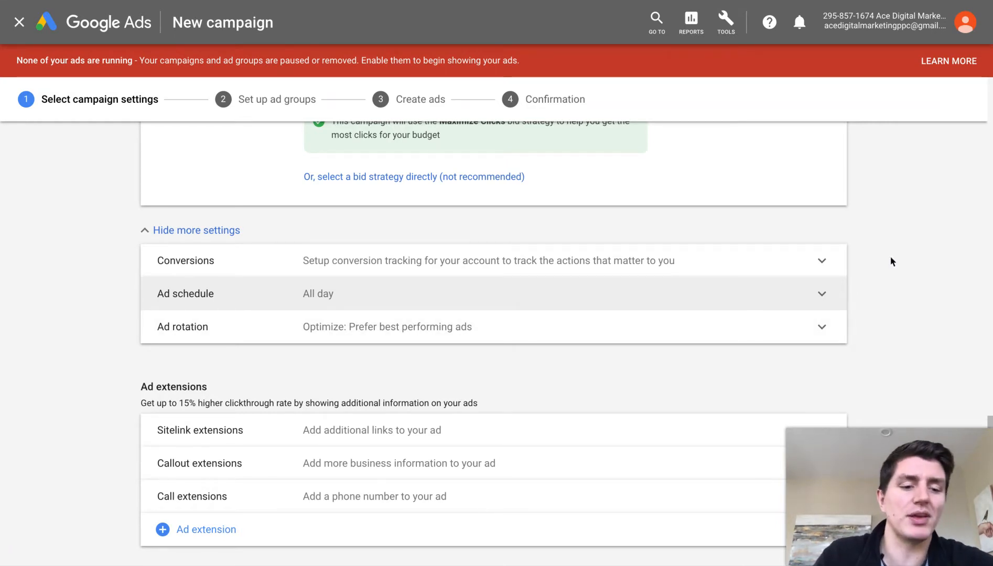
- Set the ad schedule to Mondays - Fridays, starting 08:00 and ending 17:00
{"action": "left_click", "coordinate": [819, 306]}
{"action": "scroll", "coordinate": [730, 305], "scroll_direction": "down", "scroll_amount": 1}
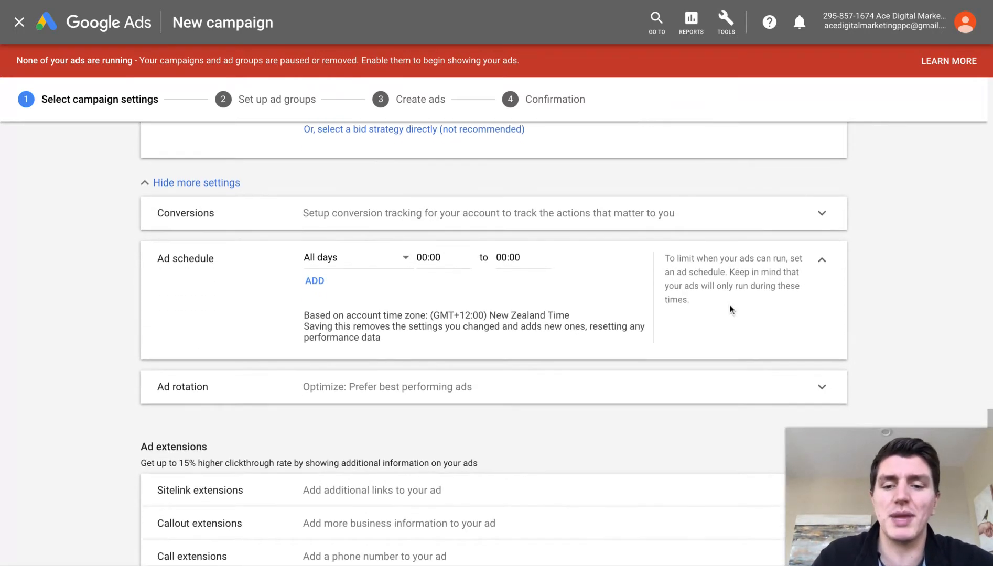
{"action": "left_click", "coordinate": [388, 260]}
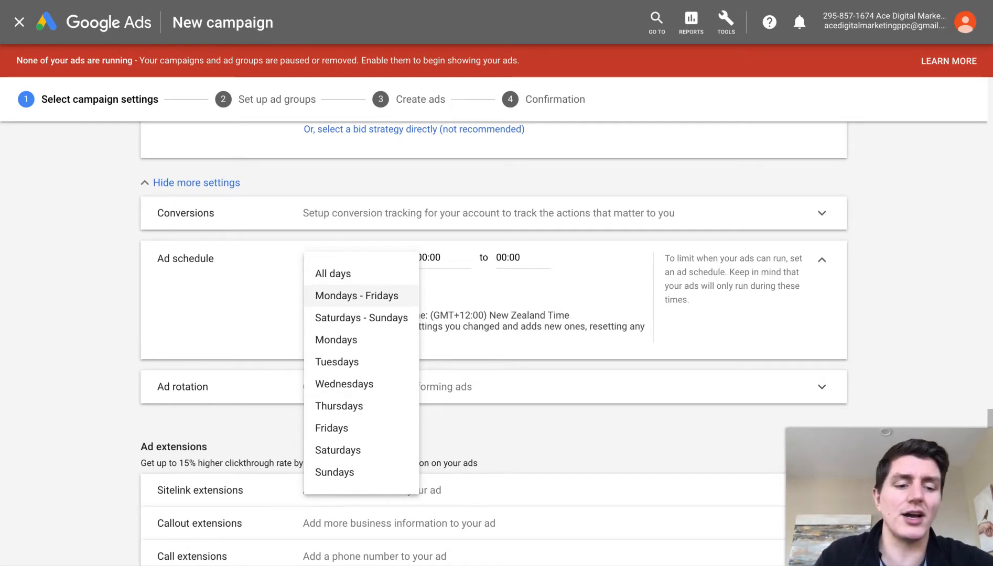
{"action": "left_click", "coordinate": [378, 295]}
{"action": "left_click", "coordinate": [432, 257]}
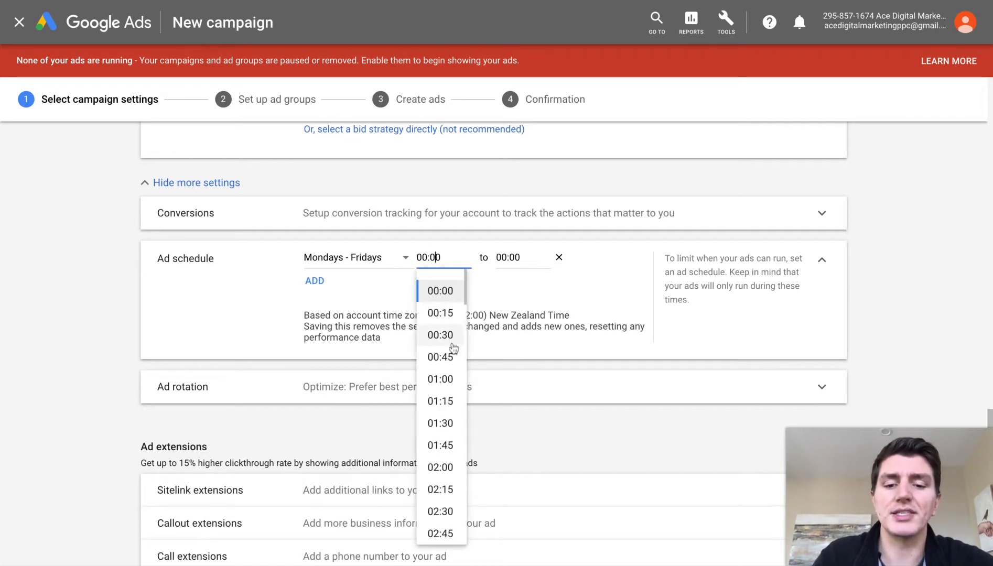
{"action": "scroll", "coordinate": [454, 348], "scroll_direction": "down", "scroll_amount": 13}
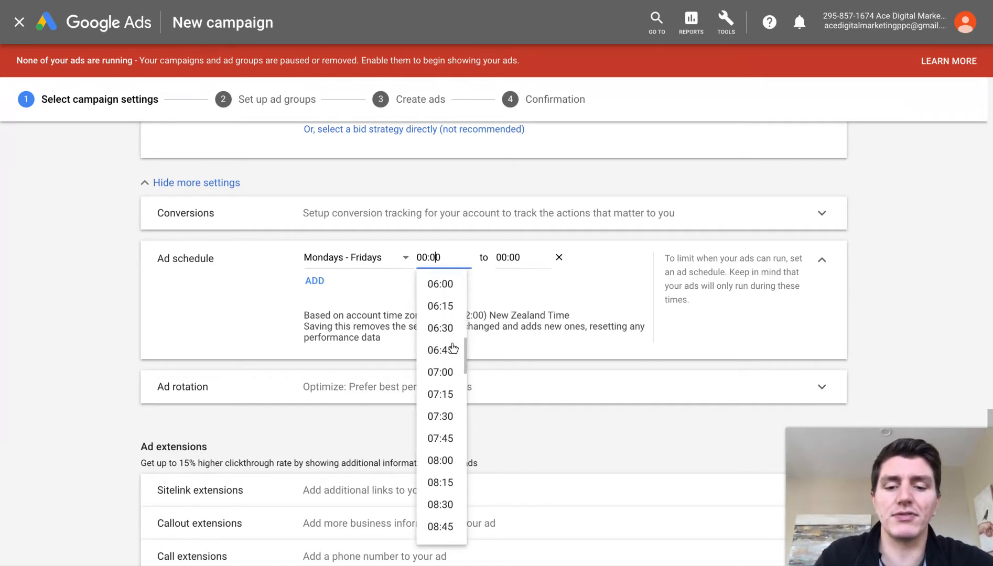
{"action": "scroll", "coordinate": [453, 349], "scroll_direction": "up", "scroll_amount": 1}
{"action": "left_click", "coordinate": [445, 323]}
{"action": "left_click", "coordinate": [516, 259]}
{"action": "scroll", "coordinate": [518, 369], "scroll_direction": "down", "scroll_amount": 13}
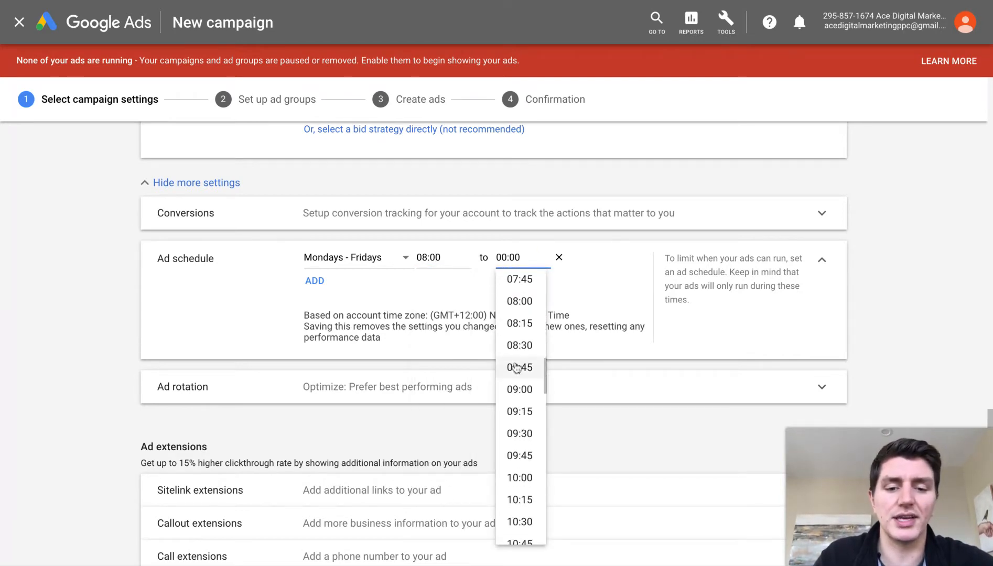
{"action": "scroll", "coordinate": [517, 367], "scroll_direction": "down", "scroll_amount": 11}
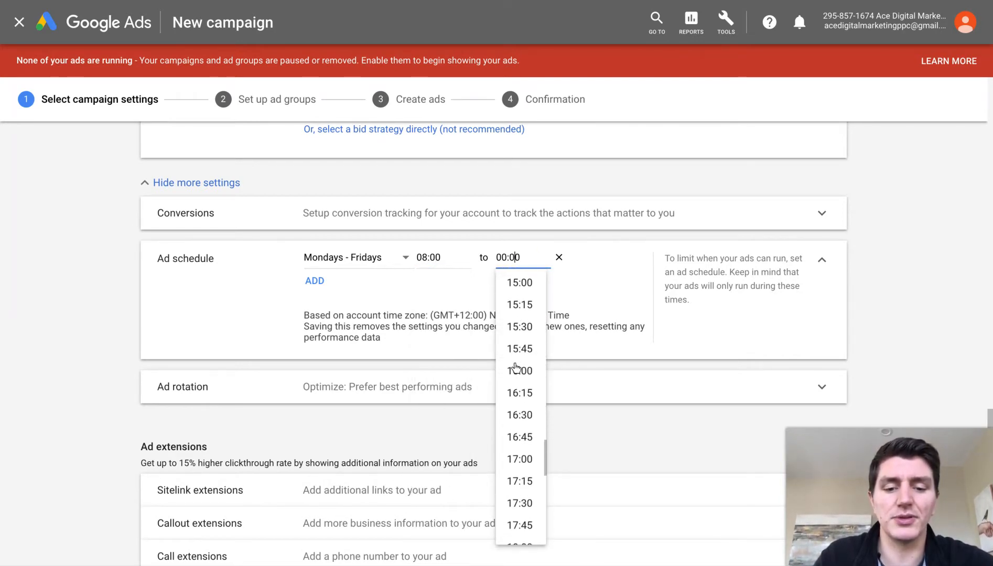
{"action": "left_click", "coordinate": [524, 457]}
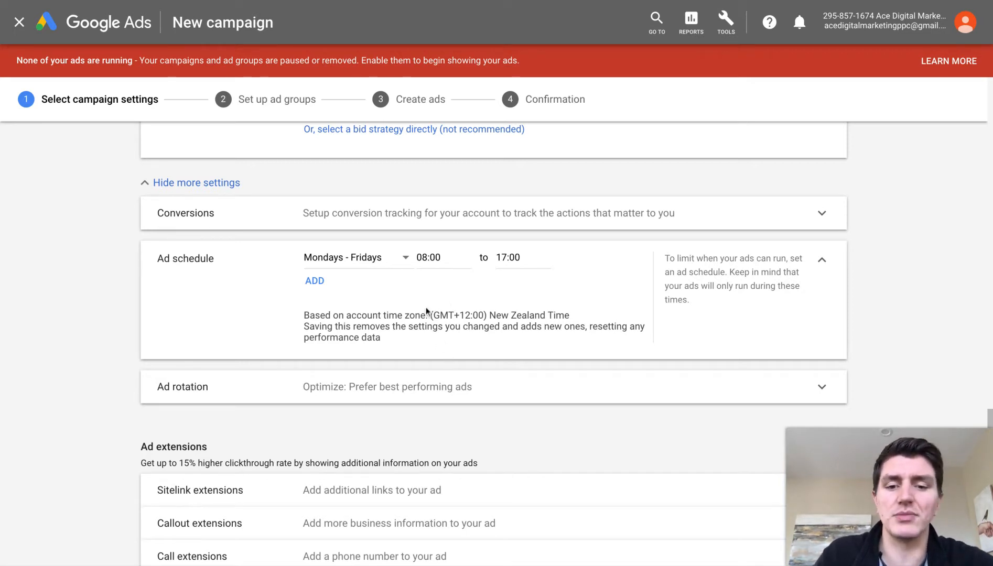
- Add a second schedule slot and set its days to Mondays
{"action": "left_click", "coordinate": [313, 281]}
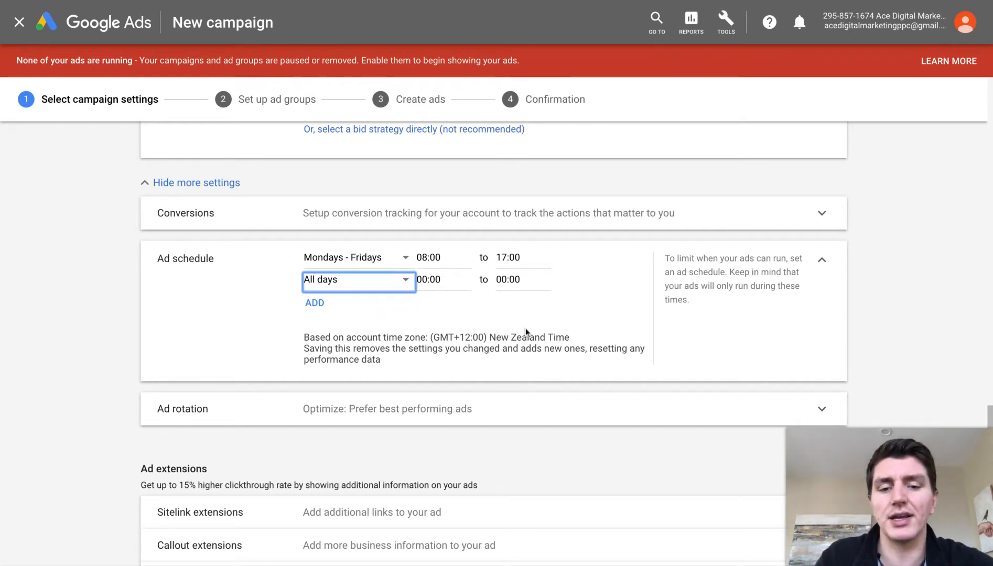
{"action": "left_click", "coordinate": [557, 282]}
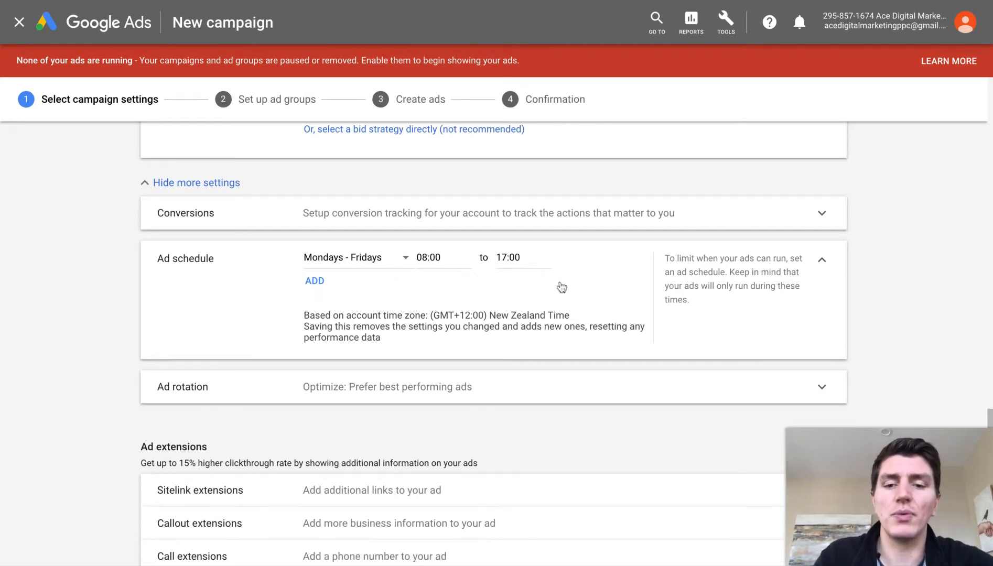
{"action": "left_click", "coordinate": [316, 283]}
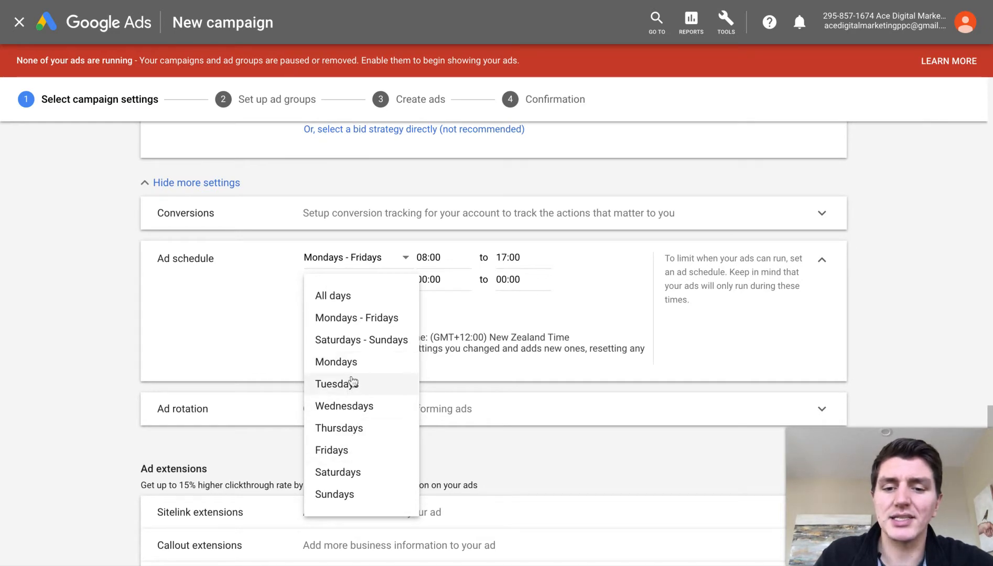
{"action": "left_click", "coordinate": [350, 361]}
- Give the second slot a start time of 10:00 and an end time of 13:00
{"action": "left_click", "coordinate": [444, 279]}
{"action": "scroll", "coordinate": [435, 430], "scroll_direction": "down", "scroll_amount": 2}
{"action": "scroll", "coordinate": [434, 423], "scroll_direction": "down", "scroll_amount": 12}
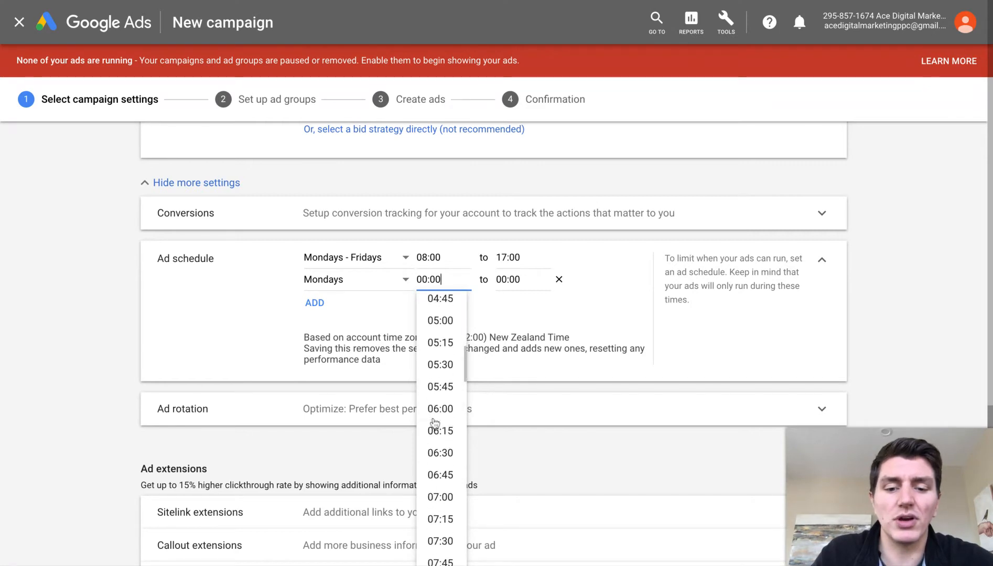
{"action": "left_click", "coordinate": [441, 402]}
{"action": "left_click", "coordinate": [516, 279]}
{"action": "scroll", "coordinate": [516, 380], "scroll_direction": "down", "scroll_amount": 5}
{"action": "scroll", "coordinate": [516, 393], "scroll_direction": "down", "scroll_amount": 14}
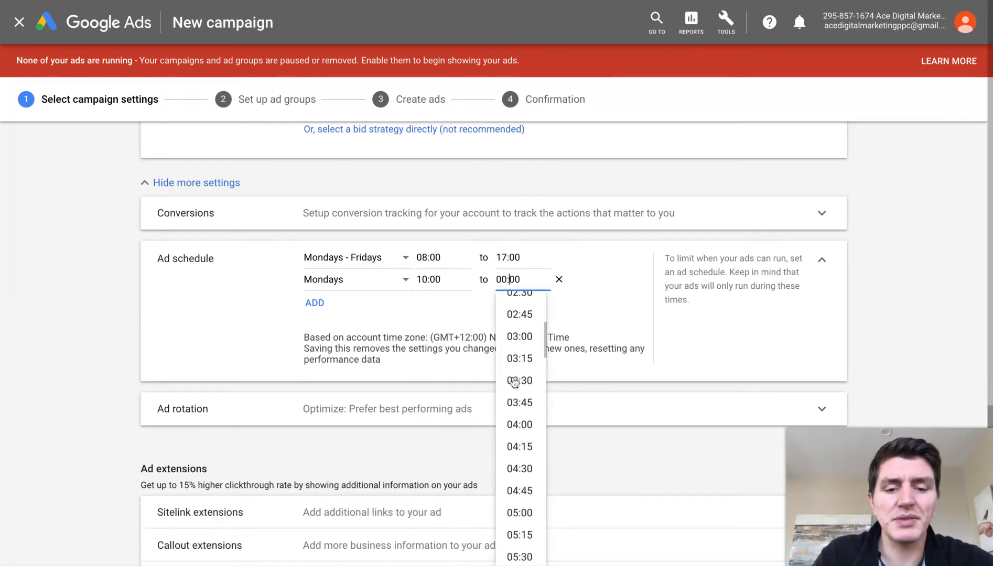
{"action": "left_click", "coordinate": [524, 412]}
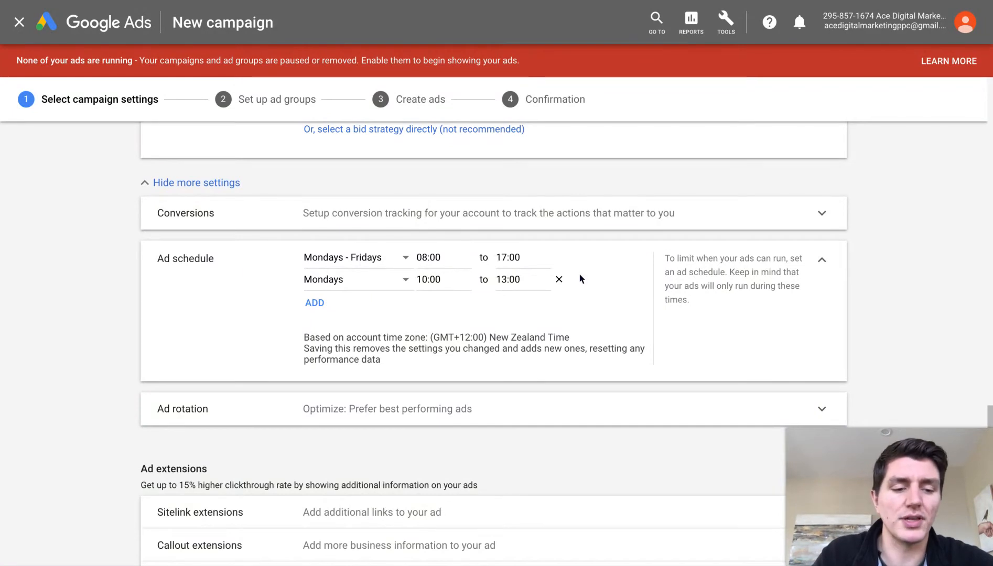
{"action": "left_click", "coordinate": [349, 288]}
- Change the second slot's days from Mondays to Saturdays - Sundays
{"action": "left_click", "coordinate": [354, 339]}
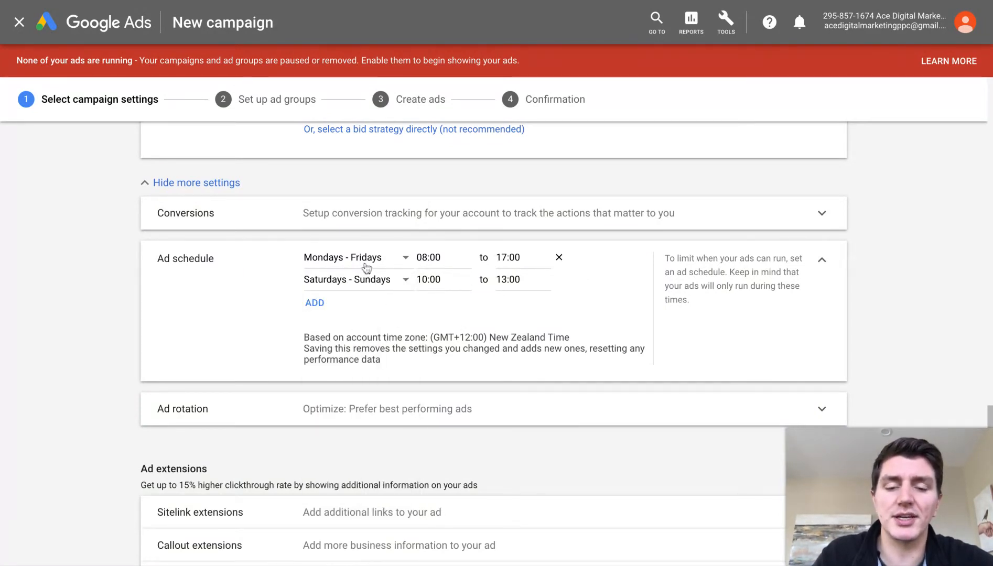